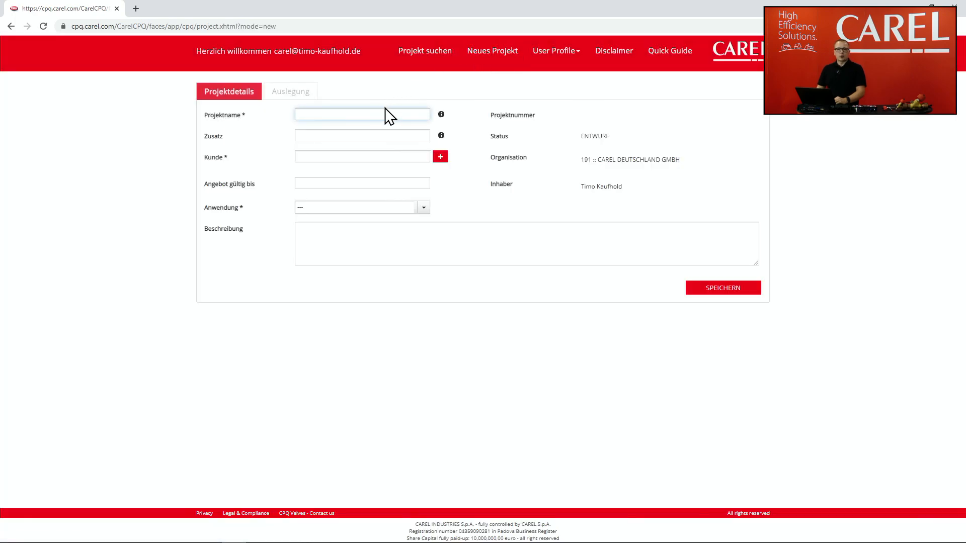
- Name the new project "Verbundanlage, Flashgas Ventil, Supermarkt"
{"action": "left_click", "coordinate": [389, 112]}
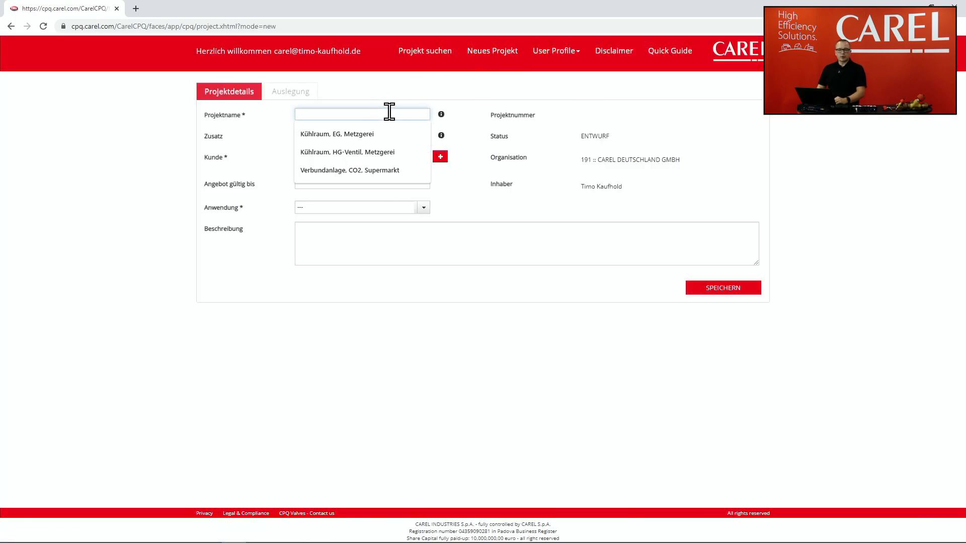
{"action": "type", "text": "Ve"}
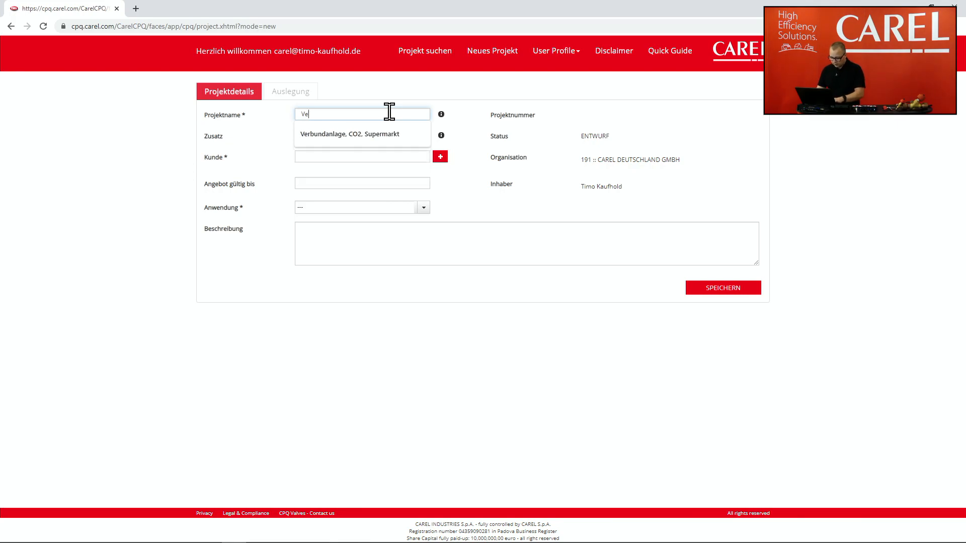
{"action": "type", "text": "rbundanlag"}
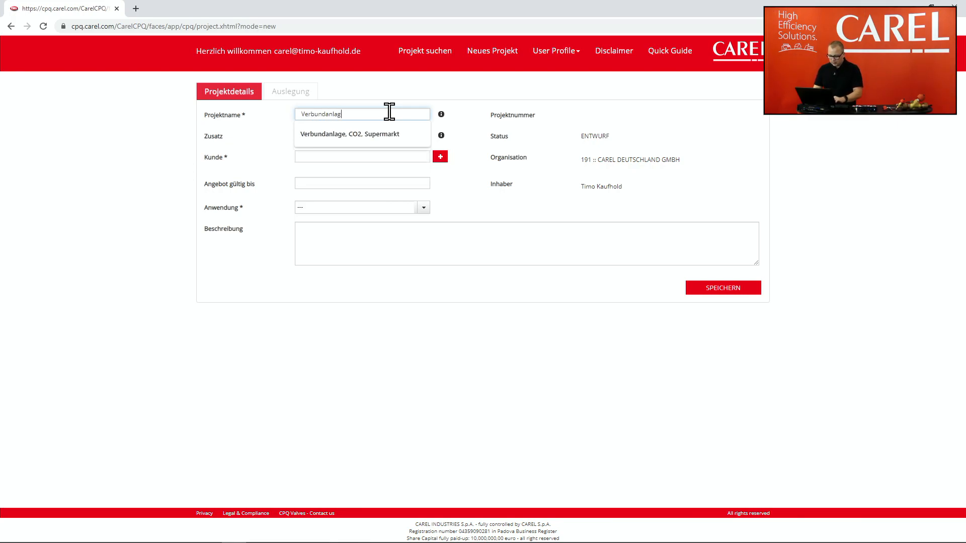
{"action": "type", "text": "e, F"}
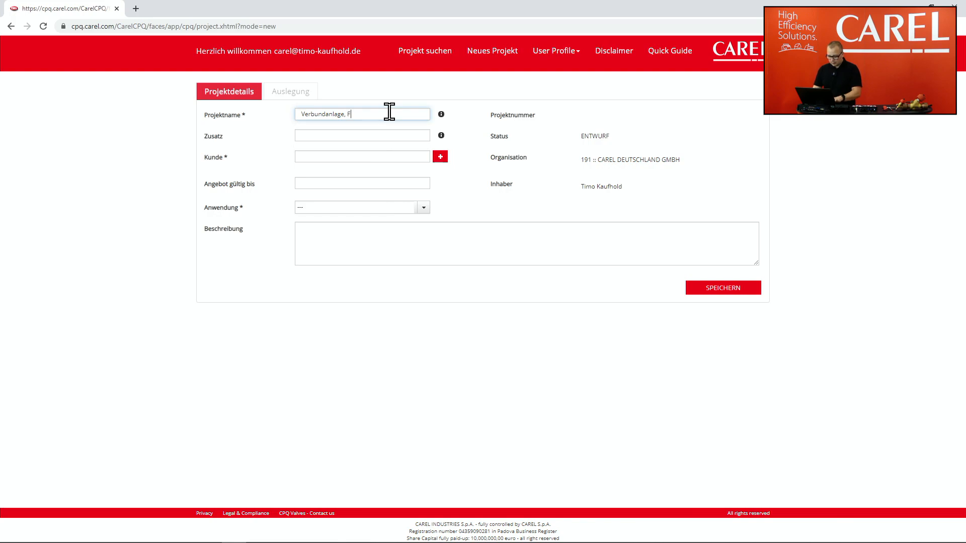
{"action": "type", "text": "lashgas"}
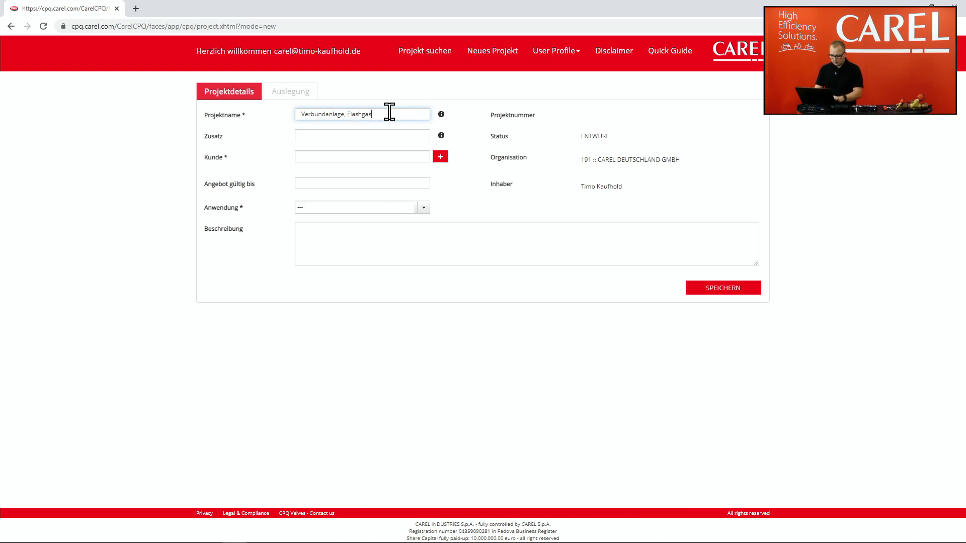
{"action": "type", "text": " Ventil Supermarkt"}
{"action": "left_click", "coordinate": [389, 113]}
{"action": "type", "text": ","}
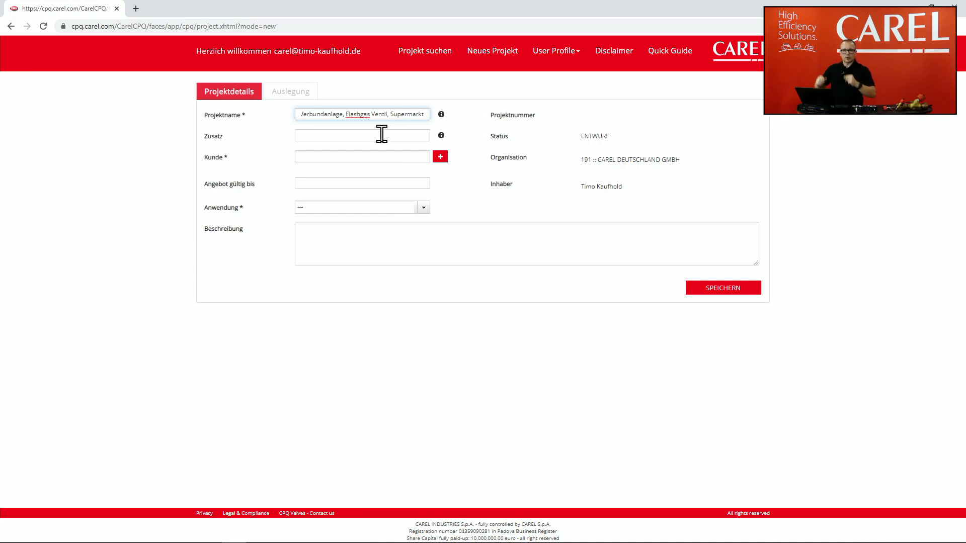
- Enter "EXV, RPRV" as the project's additional information (Zusatz)
{"action": "left_click", "coordinate": [382, 133]}
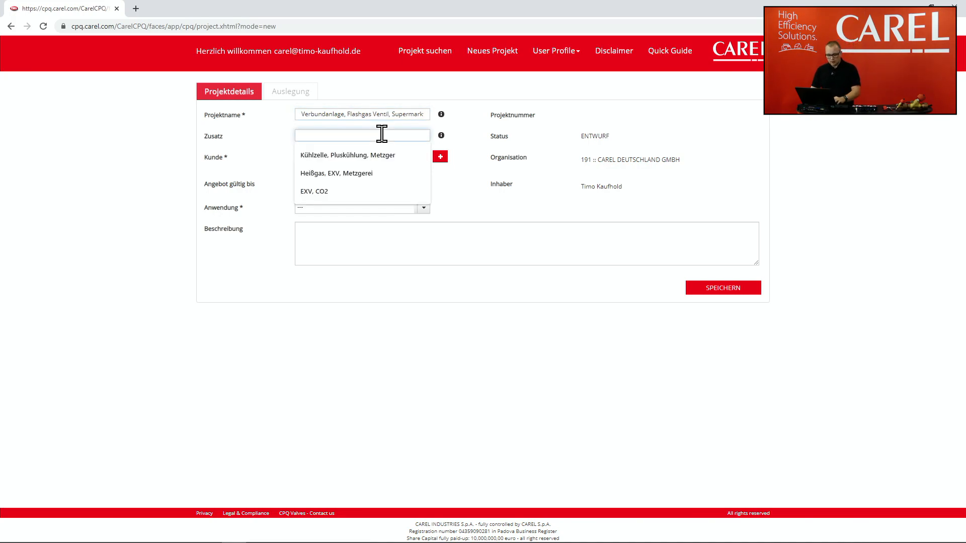
{"action": "type", "text": "EXV"}
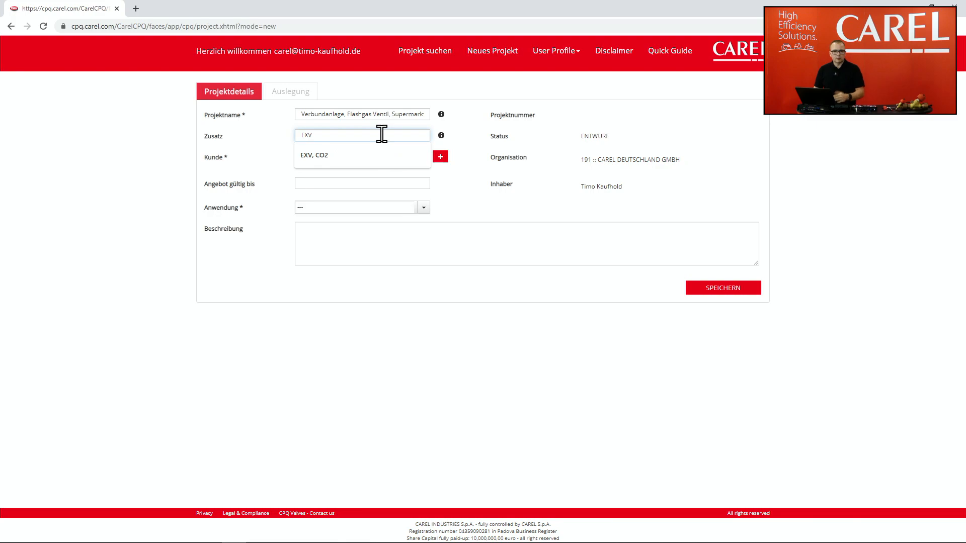
{"action": "type", "text": ", R"}
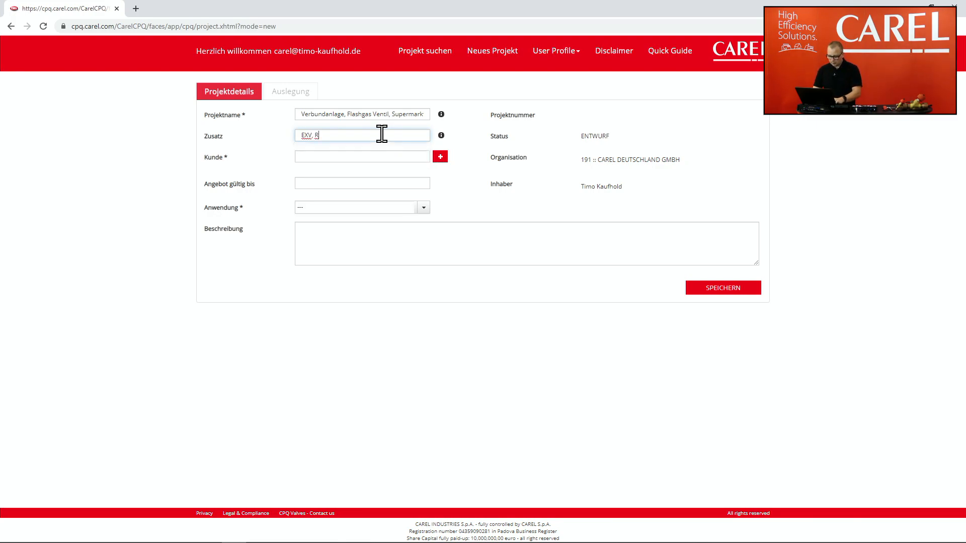
{"action": "type", "text": "PRV"}
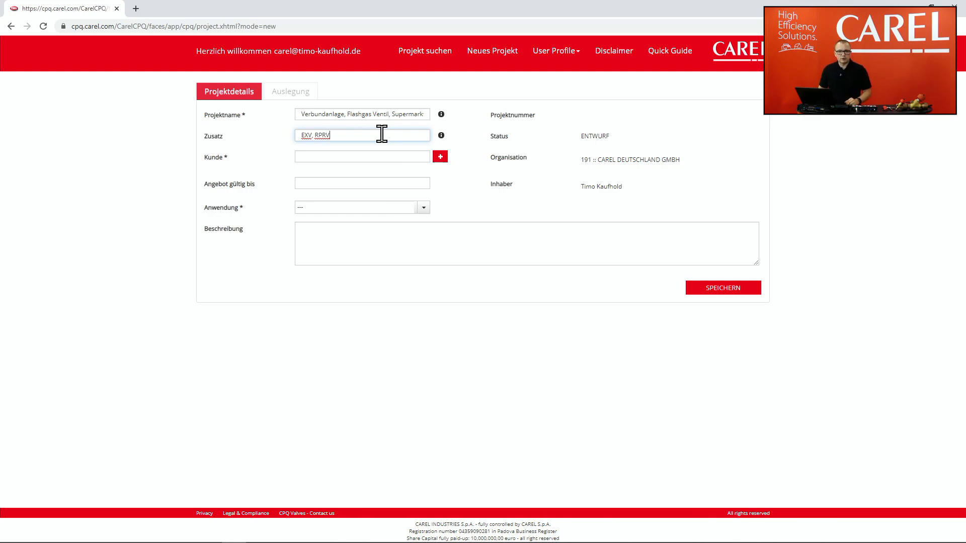
- Assign the existing prospect, the second match for the first name, as customer and set the application to Compressor racks
{"action": "left_click", "coordinate": [373, 155]}
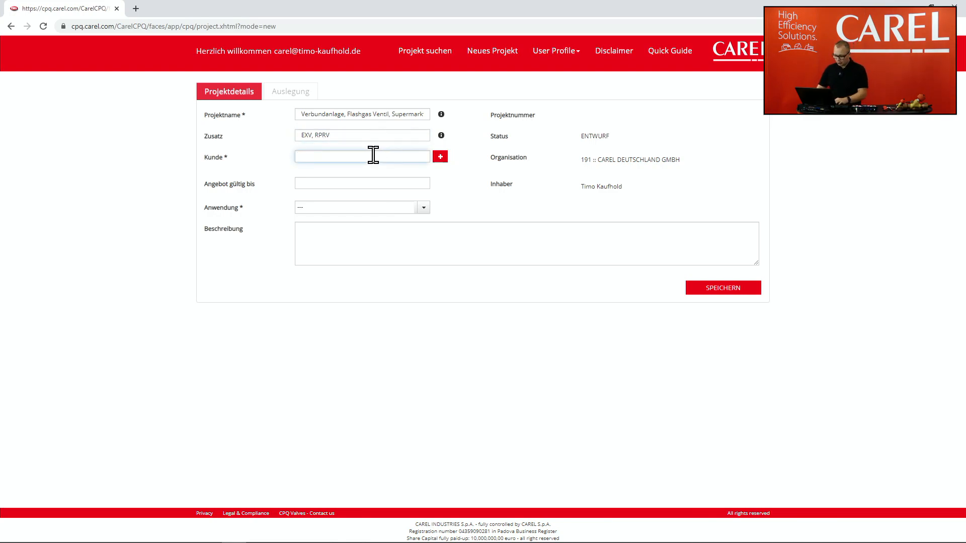
{"action": "type", "text": "Max"}
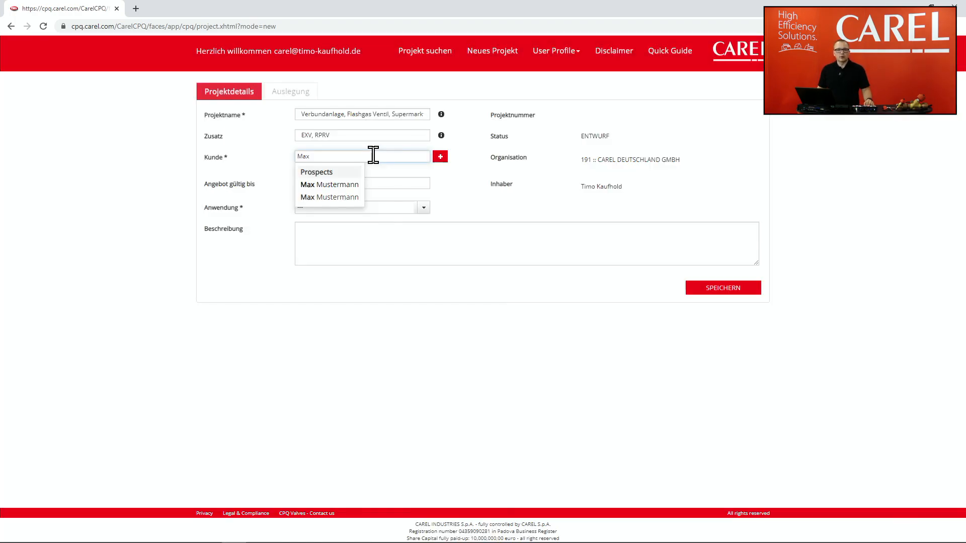
{"action": "left_click", "coordinate": [351, 196]}
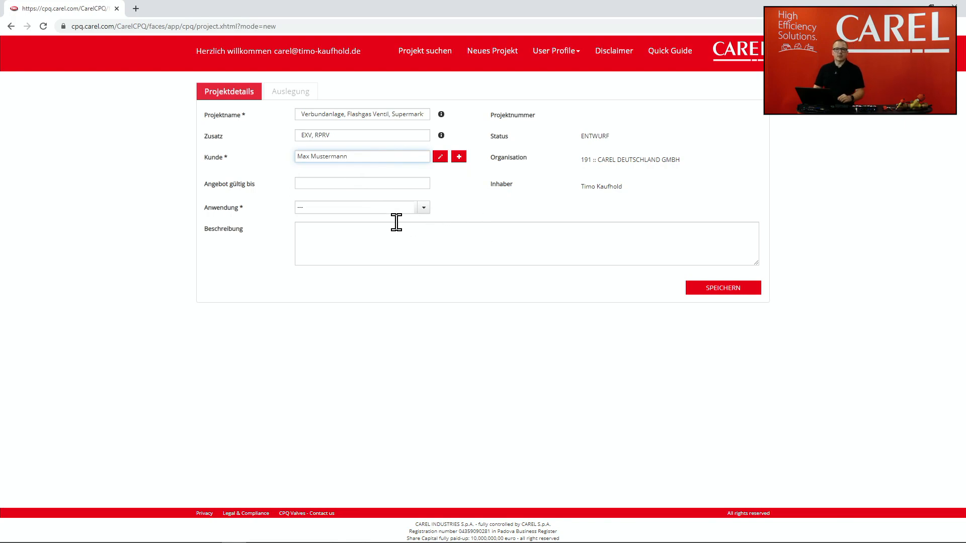
{"action": "left_click", "coordinate": [423, 208]}
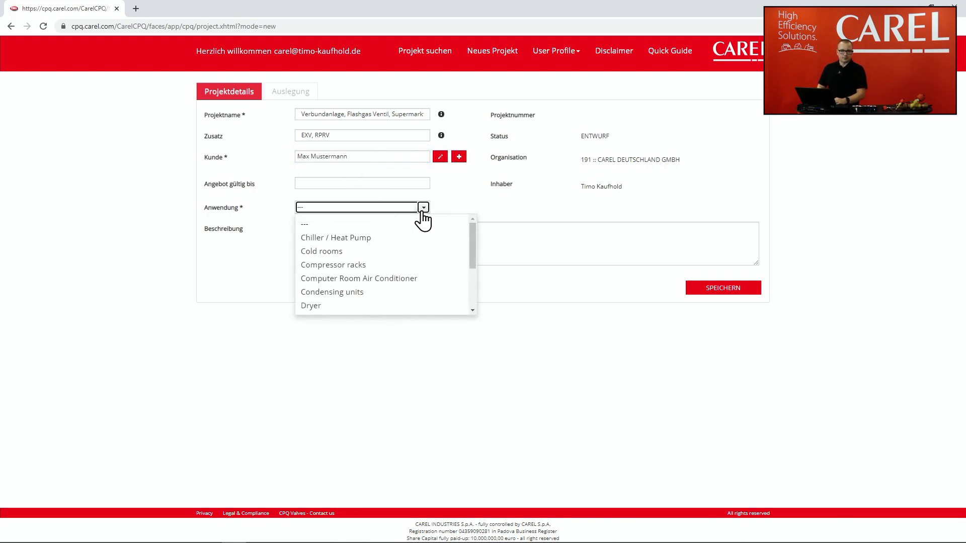
{"action": "left_click", "coordinate": [430, 265]}
- Enter "Video" as the project description and save the project
{"action": "left_click", "coordinate": [429, 245]}
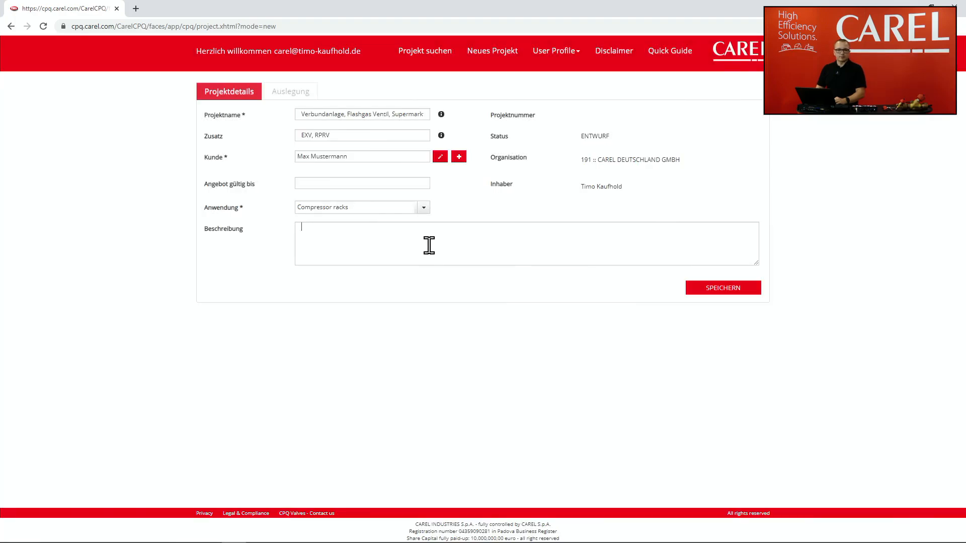
{"action": "type", "text": "Video"}
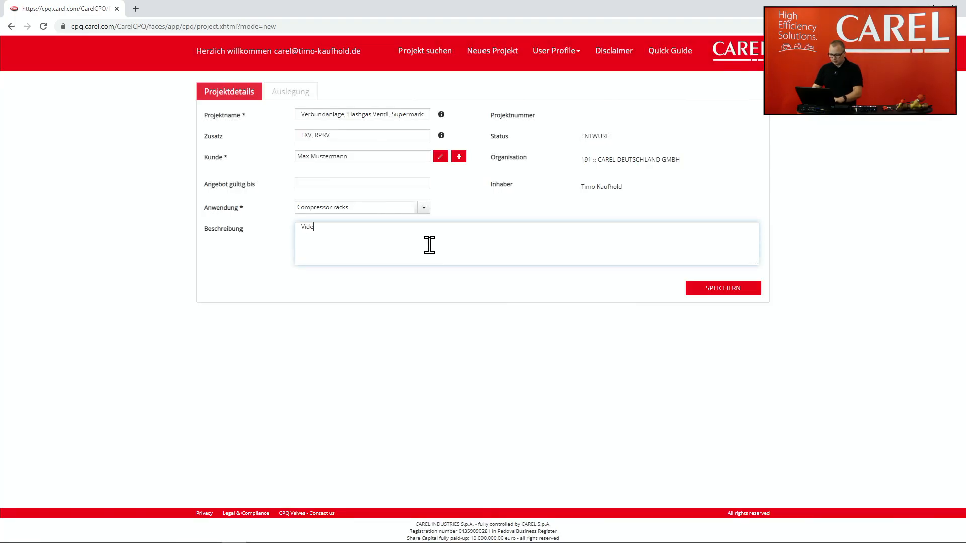
{"action": "left_click", "coordinate": [738, 289]}
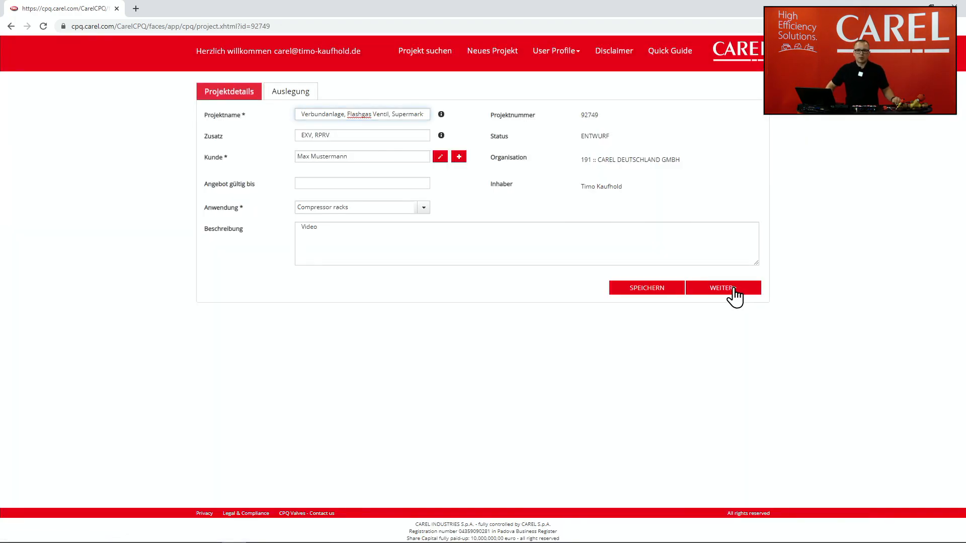
- Continue to the sizing stage (Auslegung) and choose the CO₂ - Flash valve (RPRV) circuit
{"action": "left_click", "coordinate": [735, 289]}
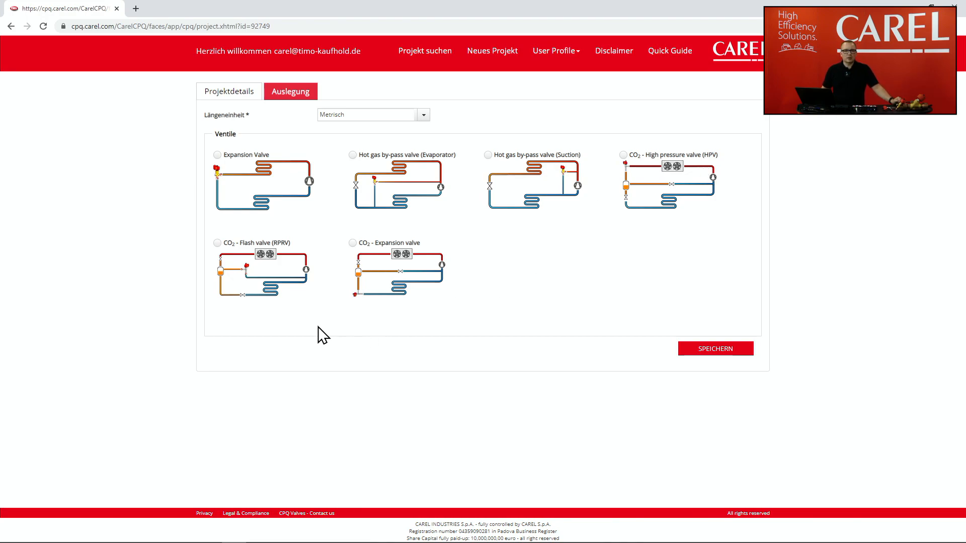
{"action": "left_click", "coordinate": [217, 243]}
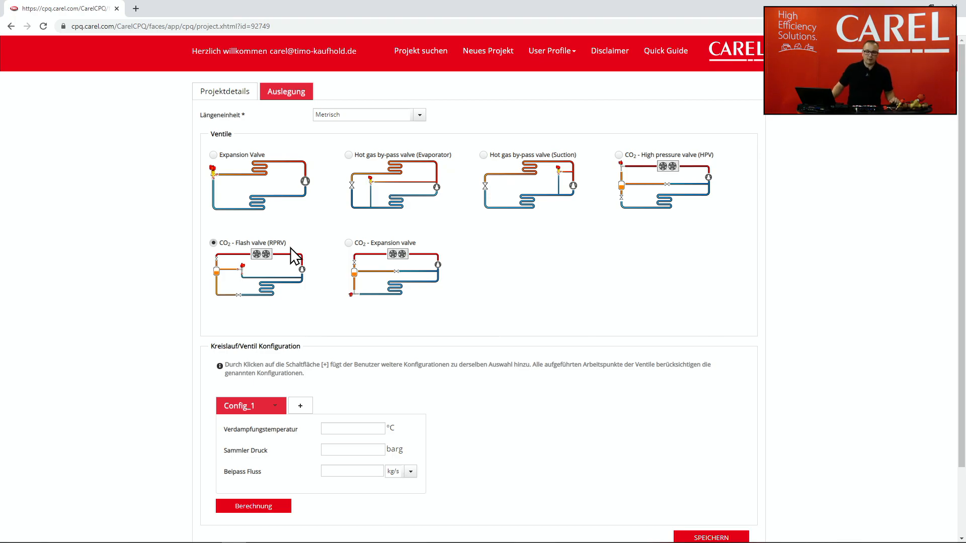
- Set Config_1's evaporating temperature to -28 °C and its receiver pressure to 35 barg
{"action": "scroll", "coordinate": [553, 348], "scroll_direction": "down", "scroll_amount": 1}
{"action": "scroll", "coordinate": [554, 349], "scroll_direction": "down", "scroll_amount": 1}
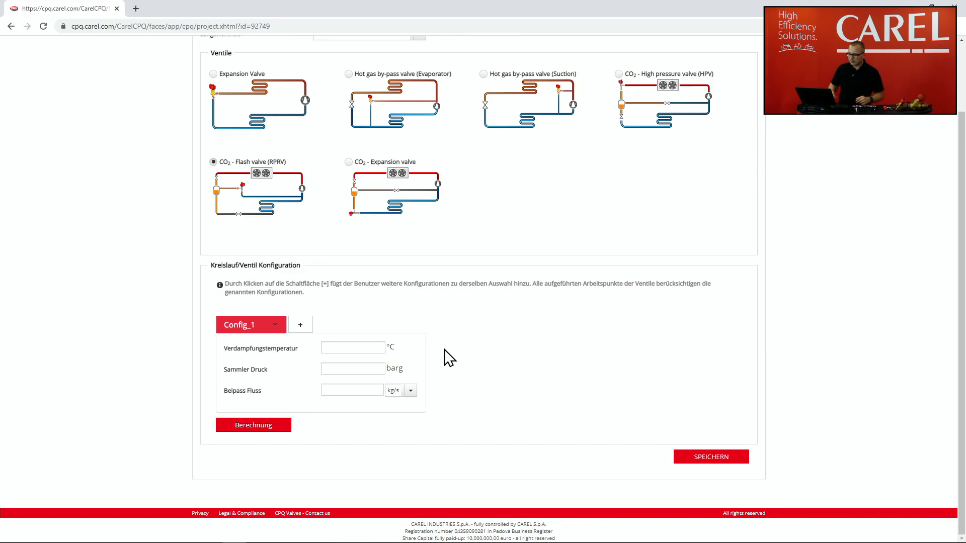
{"action": "left_click", "coordinate": [353, 348]}
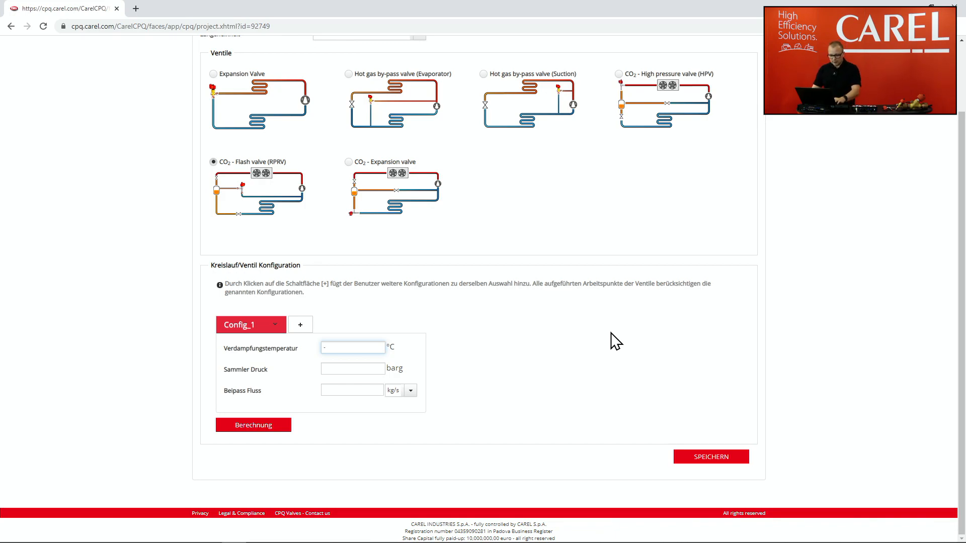
{"action": "type", "text": "28"}
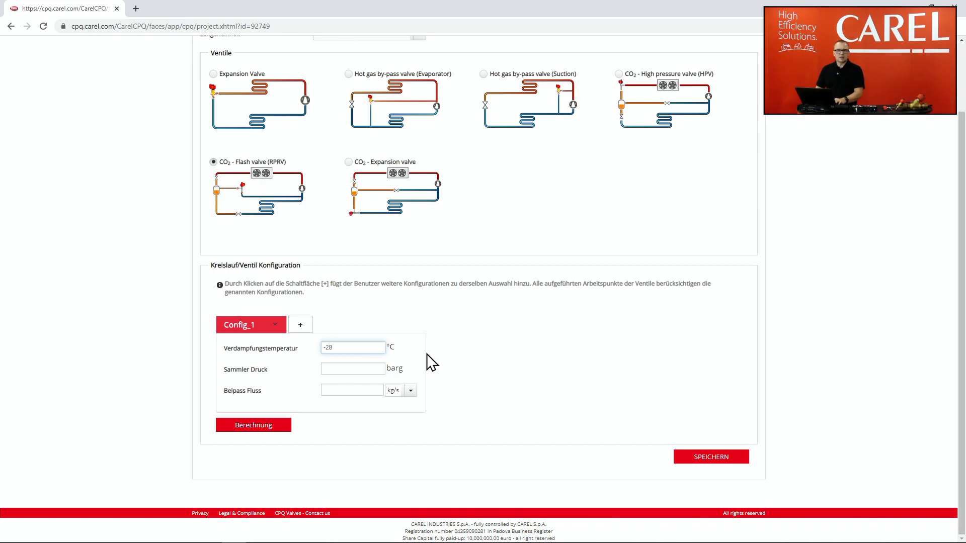
{"action": "left_click", "coordinate": [366, 371]}
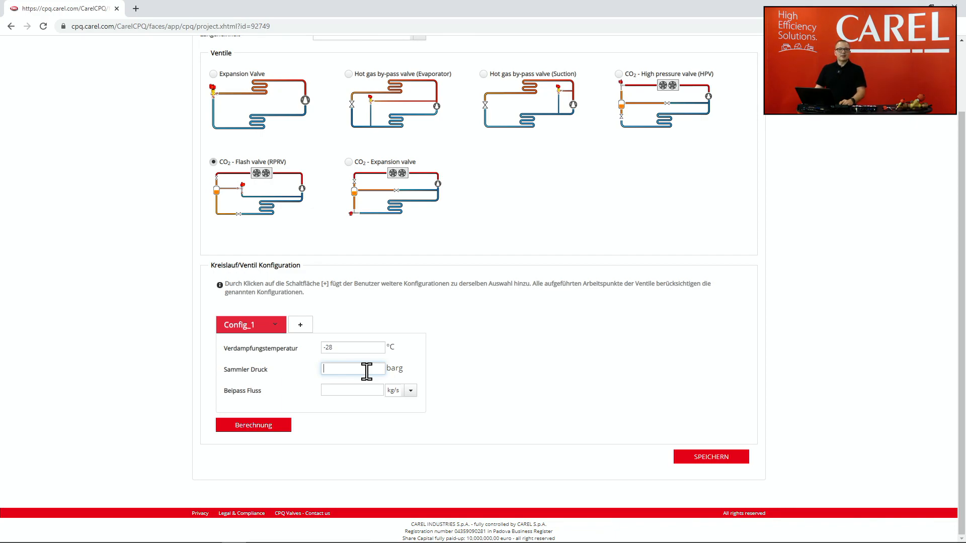
{"action": "type", "text": "35"}
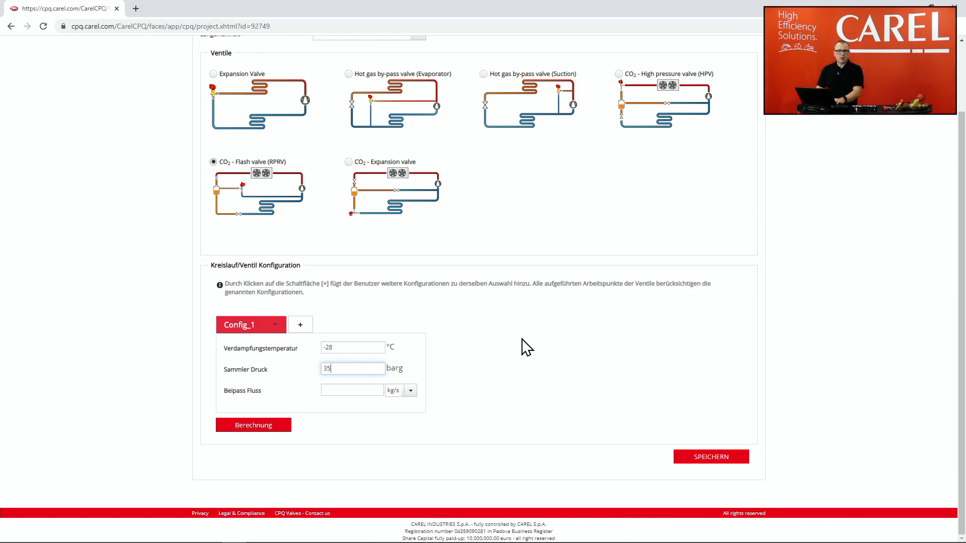
- Set Config_1's bypass flow to 0.01 kg/s and calculate the recommended valves
{"action": "left_click", "coordinate": [360, 391]}
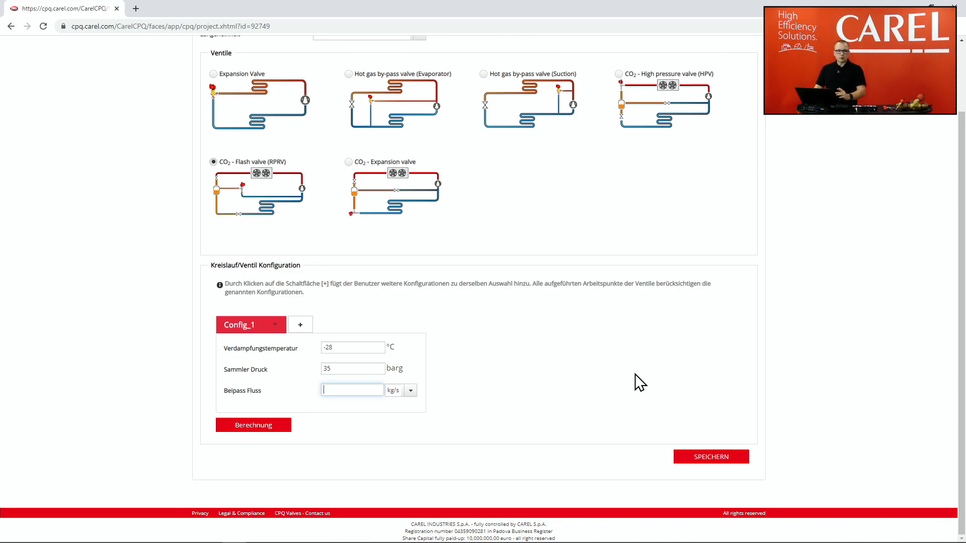
{"action": "left_click", "coordinate": [411, 392]}
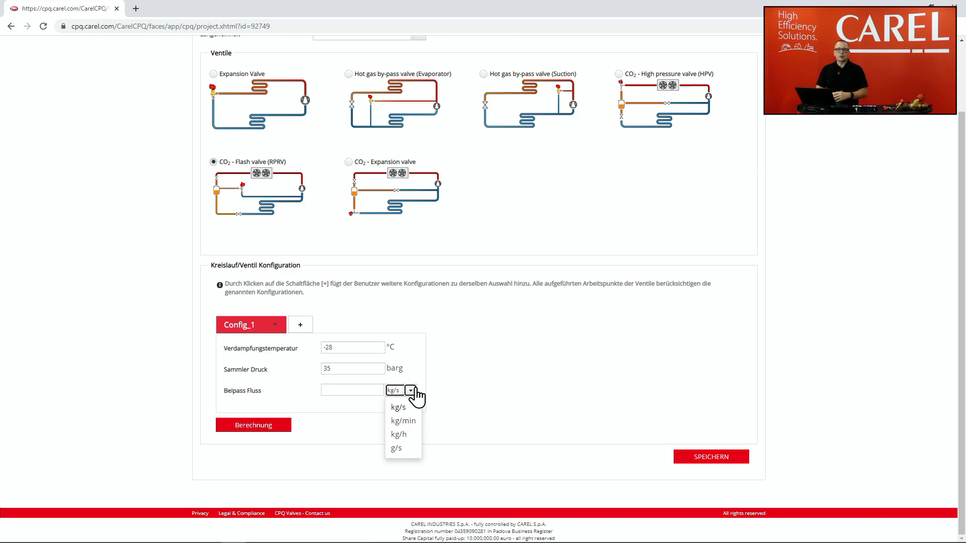
{"action": "left_click", "coordinate": [416, 391]}
{"action": "left_click", "coordinate": [354, 390]}
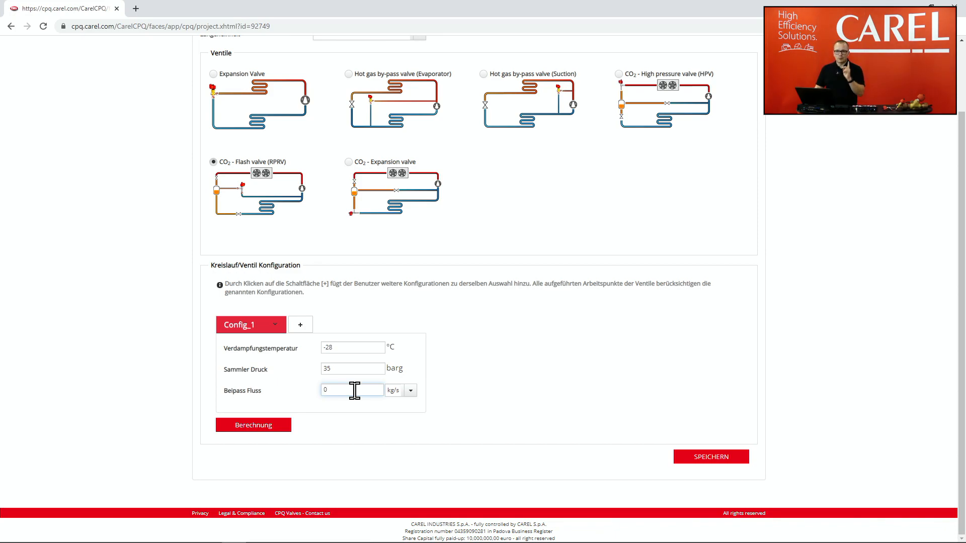
{"action": "type", "text": "0."}
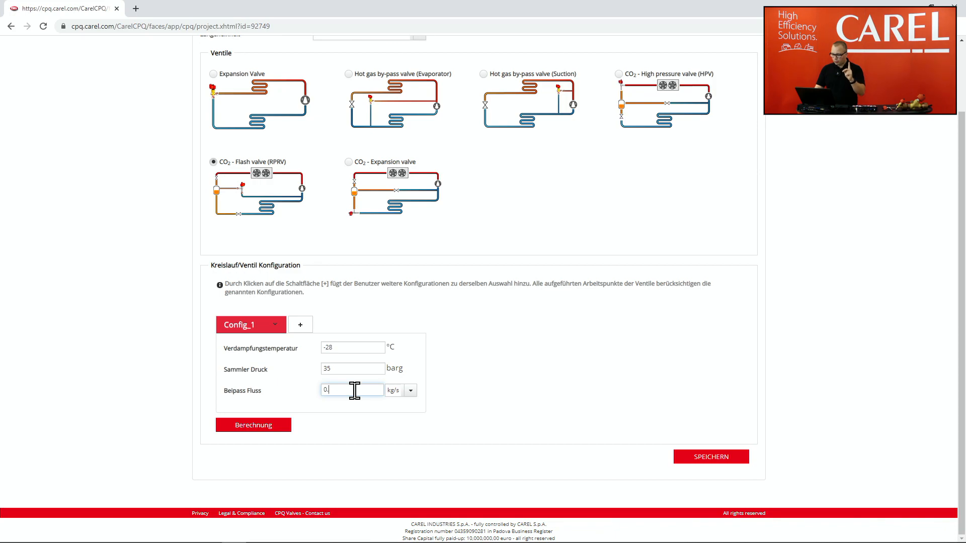
{"action": "type", "text": "01"}
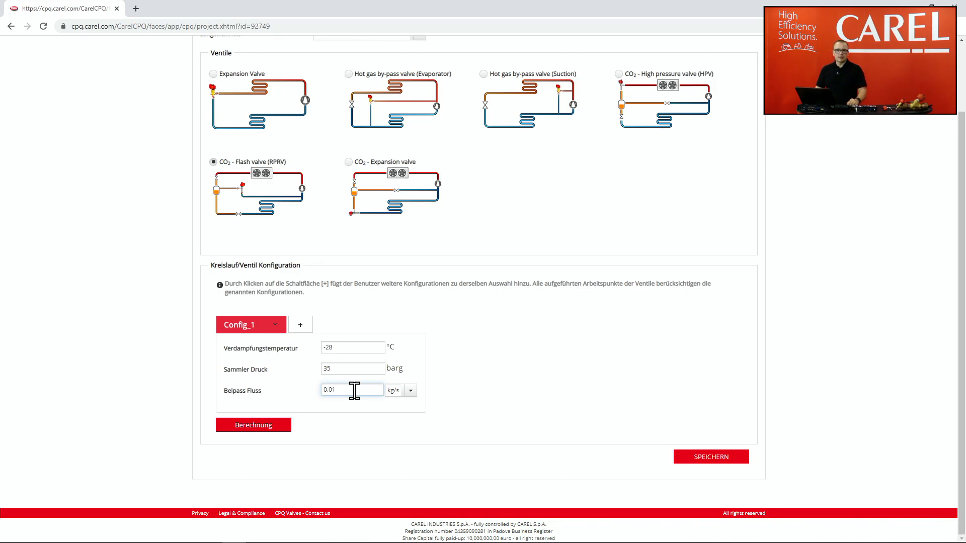
{"action": "left_click", "coordinate": [255, 425]}
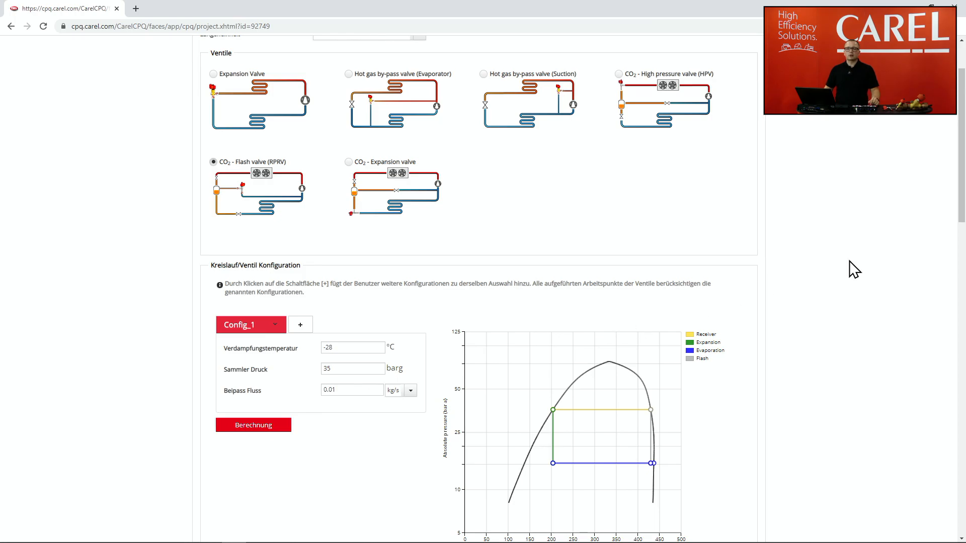
{"action": "left_click_drag", "start_coordinate": [962, 191], "coordinate": [962, 319]}
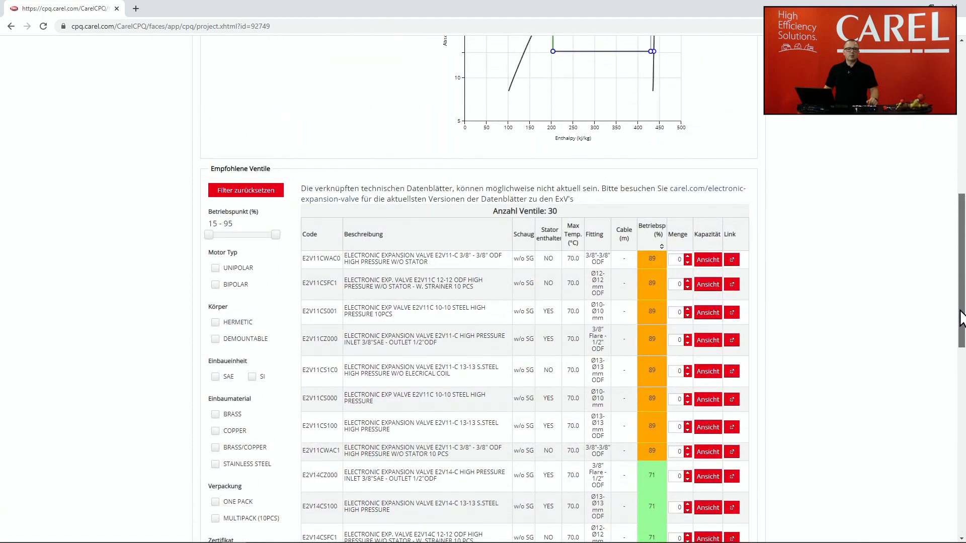
- Add a second circuit configuration named "2"
{"action": "left_click_drag", "start_coordinate": [962, 318], "coordinate": [948, 232]}
{"action": "left_click", "coordinate": [301, 198]}
{"action": "left_click", "coordinate": [553, 298]}
{"action": "type", "text": "2"}
{"action": "left_click", "coordinate": [389, 325]}
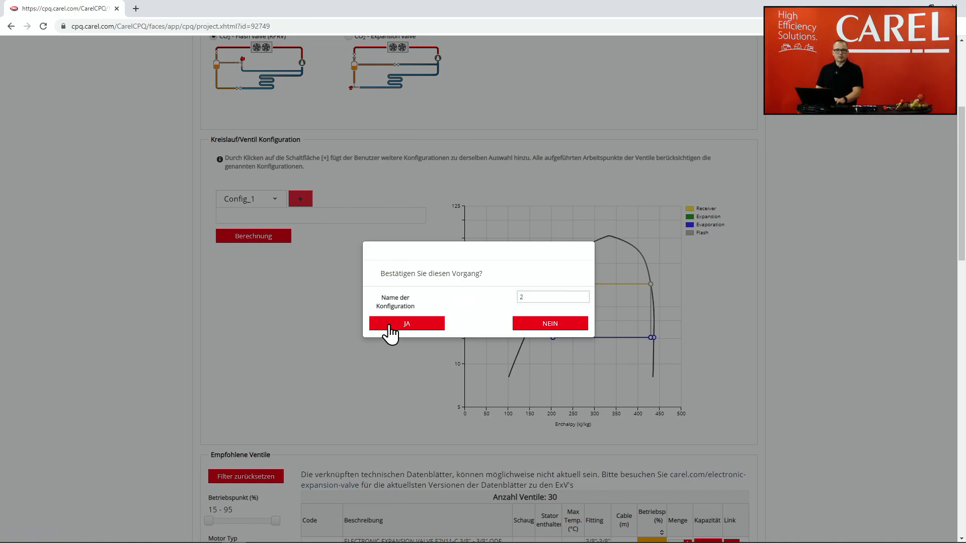
- Set configuration 2 to -28 °C evaporating temperature, 37 barg receiver pressure and 0.03 kg/s bypass flow, and calculate the recommended valves
{"action": "left_click", "coordinate": [345, 222]}
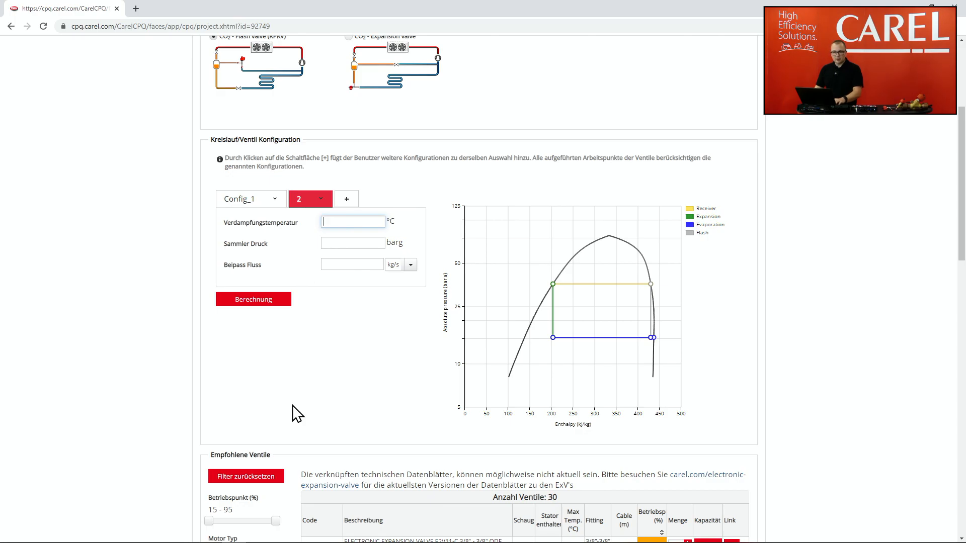
{"action": "type", "text": "-28"}
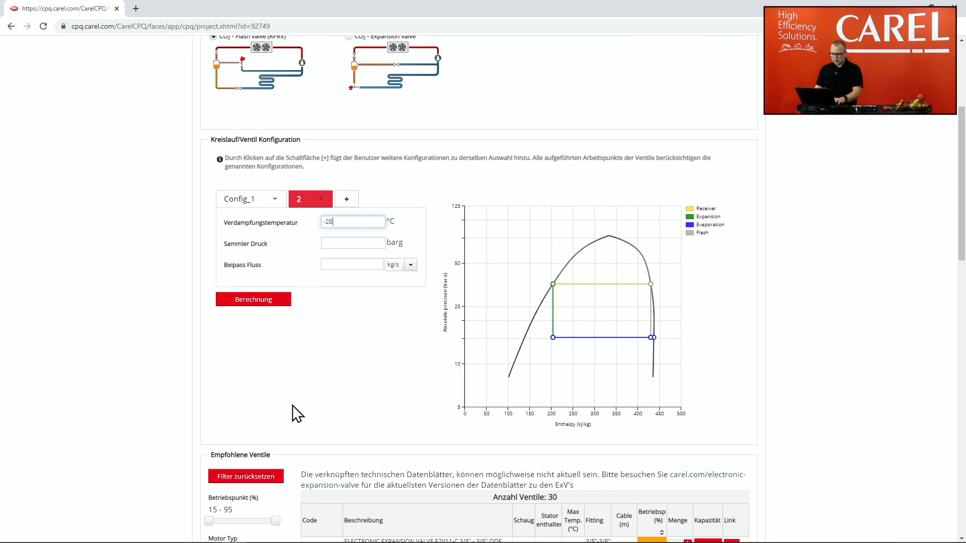
{"action": "left_click", "coordinate": [358, 243]}
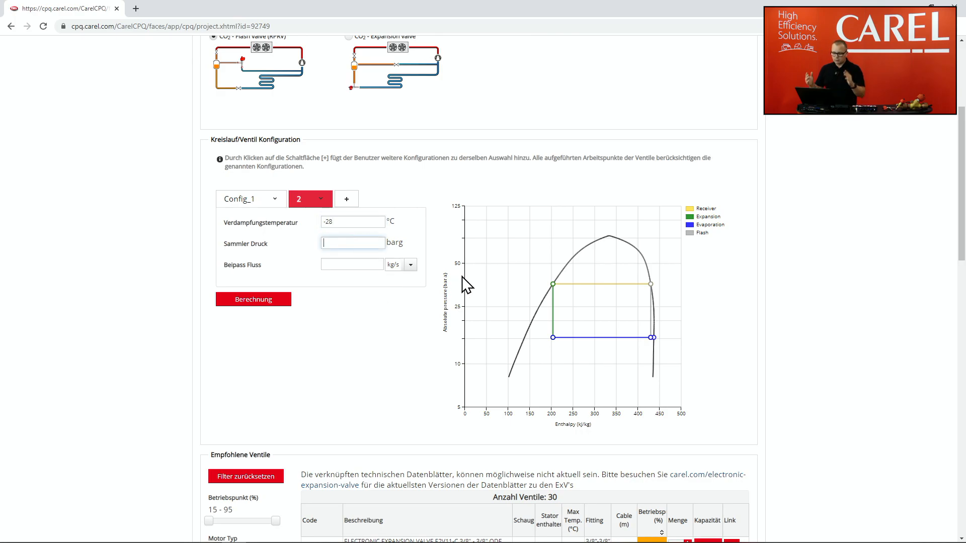
{"action": "type", "text": "37"}
{"action": "left_click", "coordinate": [335, 263]}
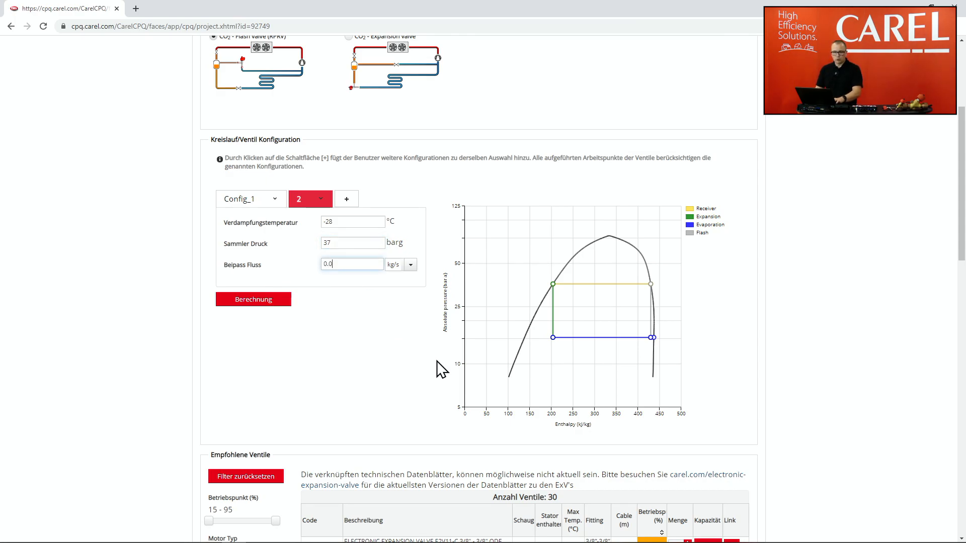
{"action": "left_click", "coordinate": [268, 303]}
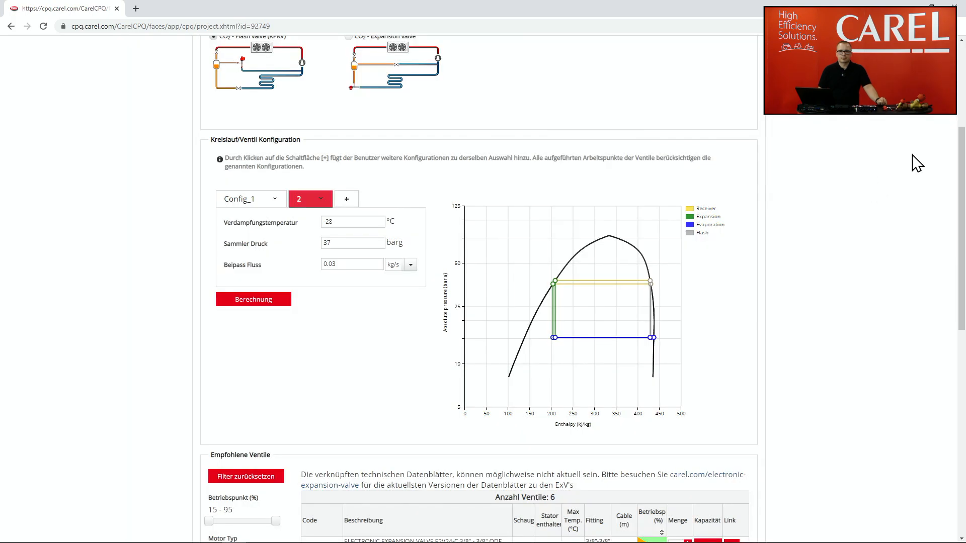
- Examine the working points of both configurations in the capacity diagram of valve E2V24CWAC1
{"action": "left_click_drag", "start_coordinate": [961, 158], "coordinate": [953, 322]}
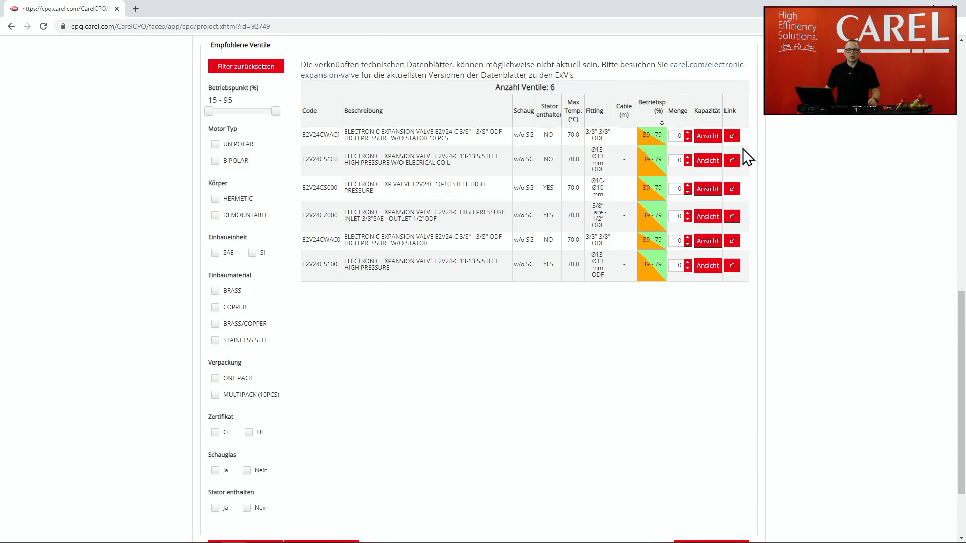
{"action": "left_click", "coordinate": [707, 140]}
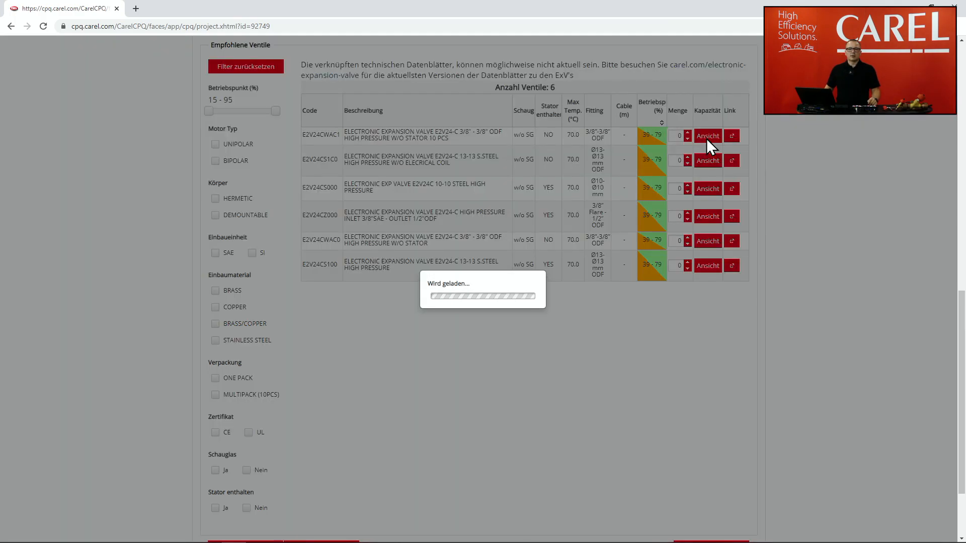
{"action": "mouse_move", "coordinate": [552, 294]}
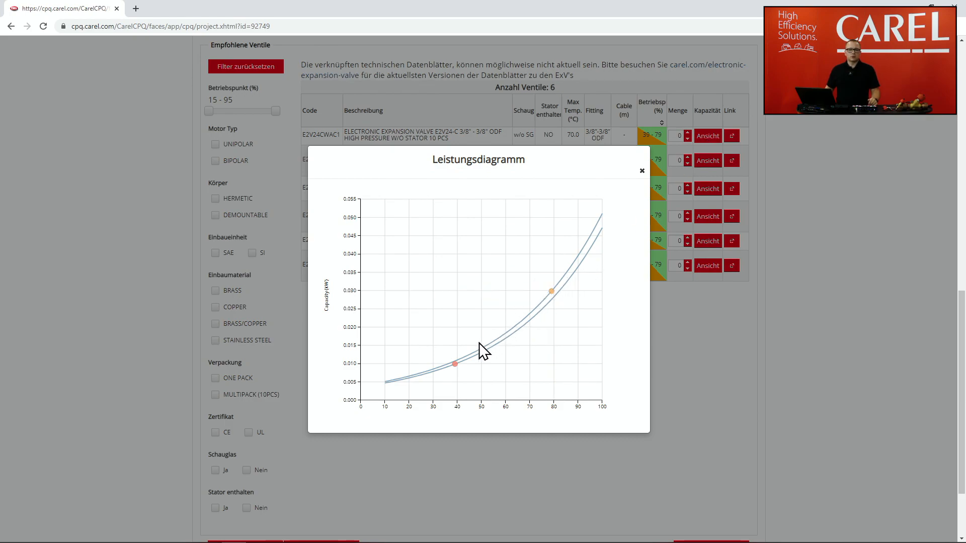
{"action": "mouse_move", "coordinate": [456, 366]}
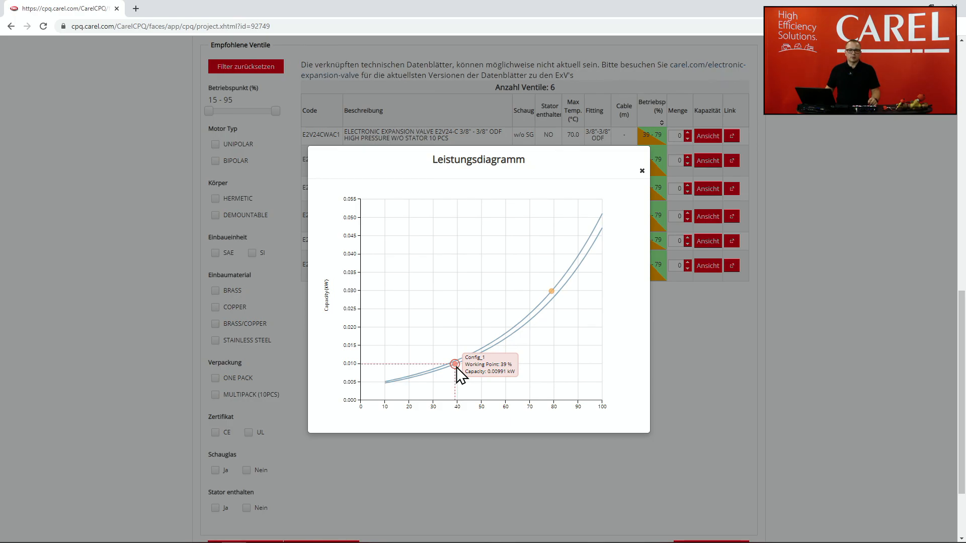
{"action": "left_click", "coordinate": [642, 172]}
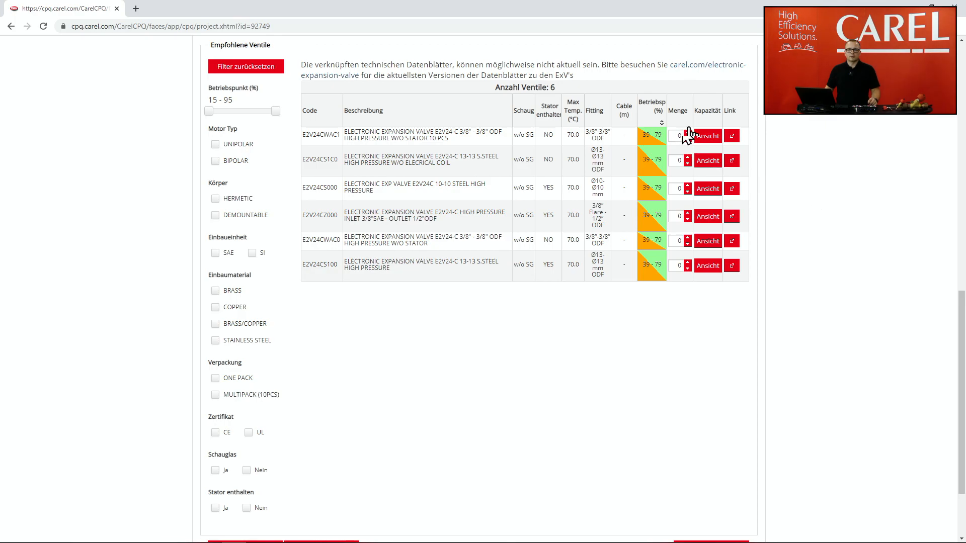
- Try filtering the recommended valves by motor type, first UNIPOLAR and then BIPOLAR, clearing each filter again
{"action": "left_click", "coordinate": [215, 145]}
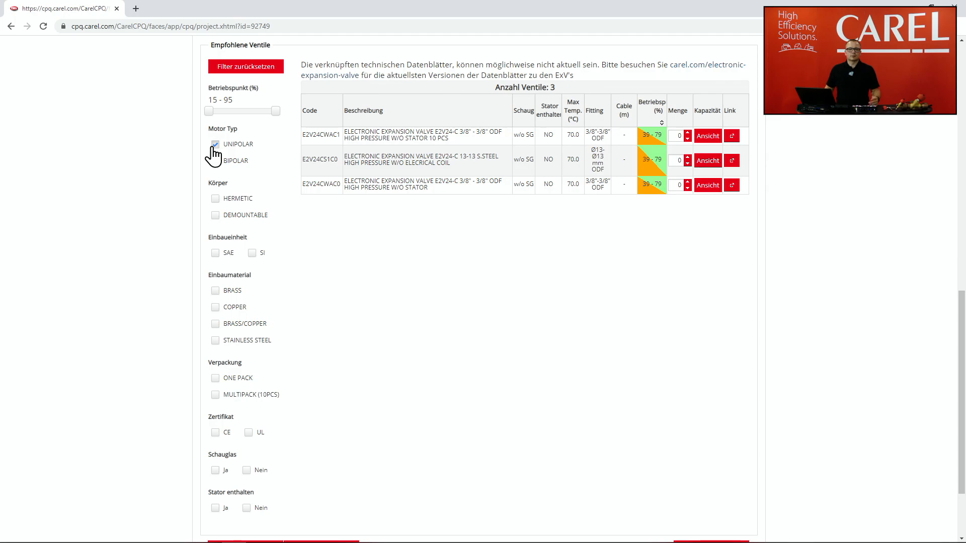
{"action": "mouse_move", "coordinate": [962, 326]}
{"action": "left_mouse_down"}
{"action": "mouse_move", "coordinate": [960, 273]}
{"action": "mouse_move", "coordinate": [959, 327]}
{"action": "left_mouse_up"}
{"action": "left_click", "coordinate": [215, 139]}
{"action": "left_click", "coordinate": [216, 157]}
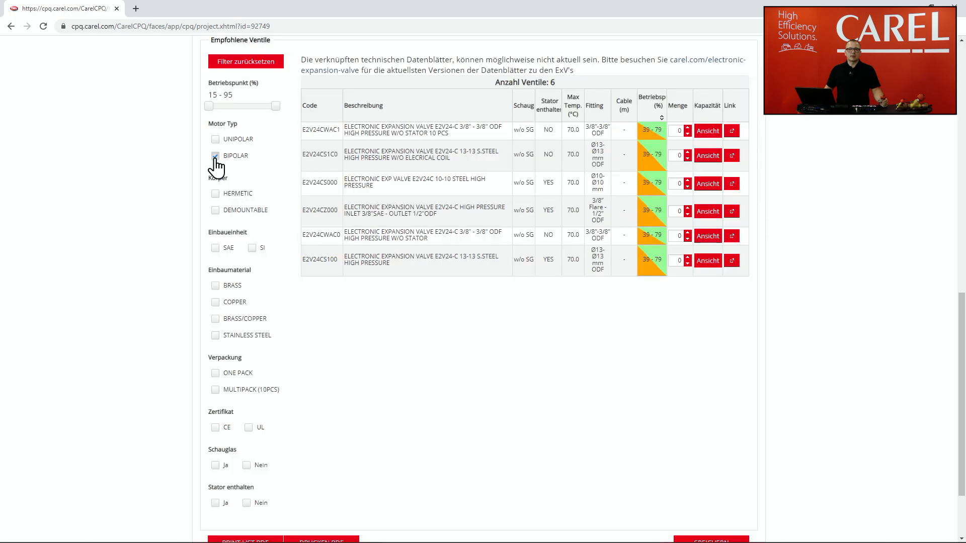
{"action": "left_click", "coordinate": [215, 157]}
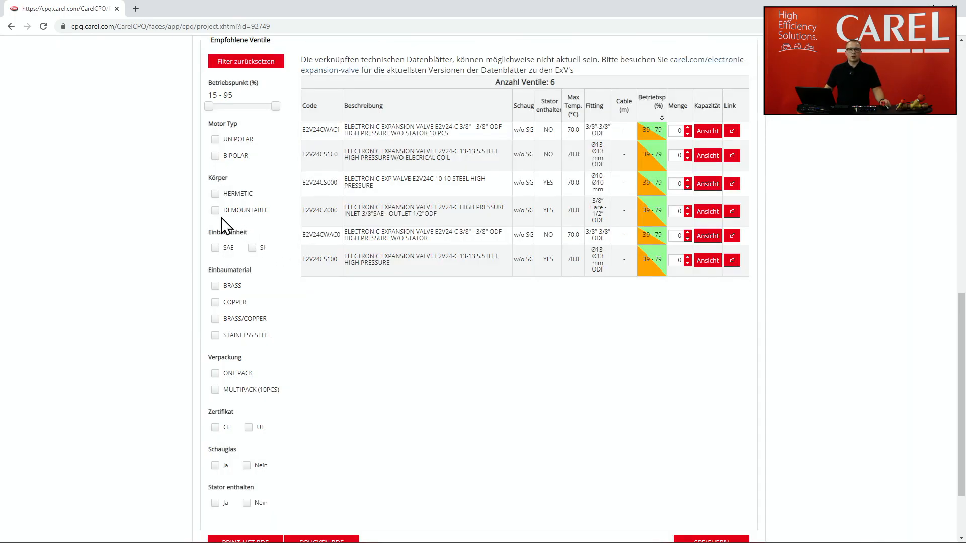
- Try the body filters HERMETIC and DEMOUNTABLE one after the other on the valve list, clearing each again
{"action": "left_click", "coordinate": [216, 194]}
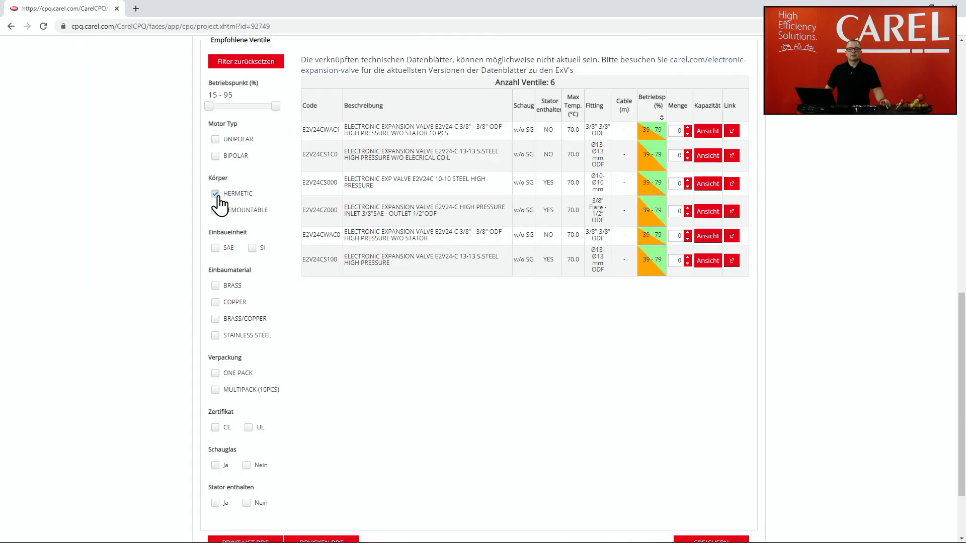
{"action": "left_click", "coordinate": [216, 194]}
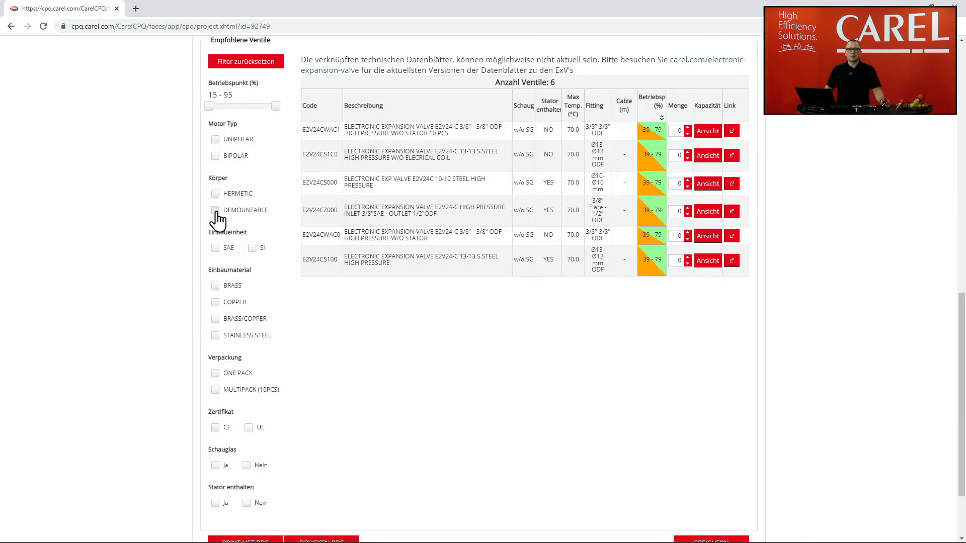
{"action": "left_click", "coordinate": [216, 211]}
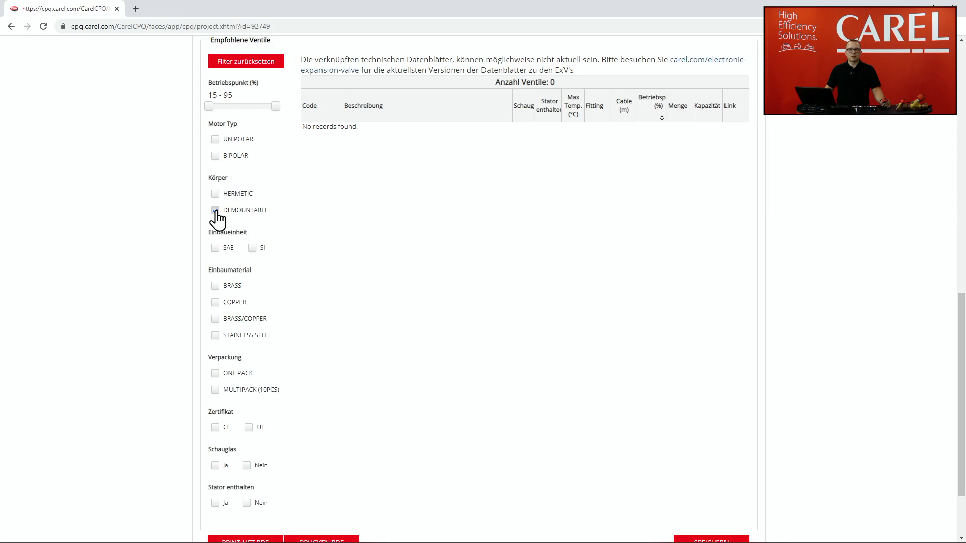
{"action": "left_click", "coordinate": [216, 211]}
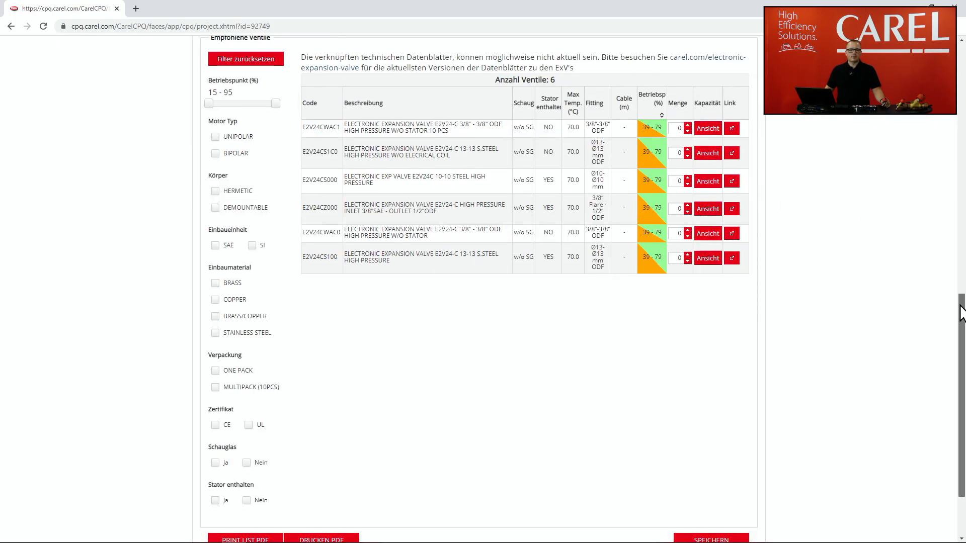
- Try restricting the valve list to valves with a sight glass (Schauglas: Ja), and clear that filter again
{"action": "scroll", "coordinate": [955, 307], "scroll_direction": "down", "scroll_amount": 2}
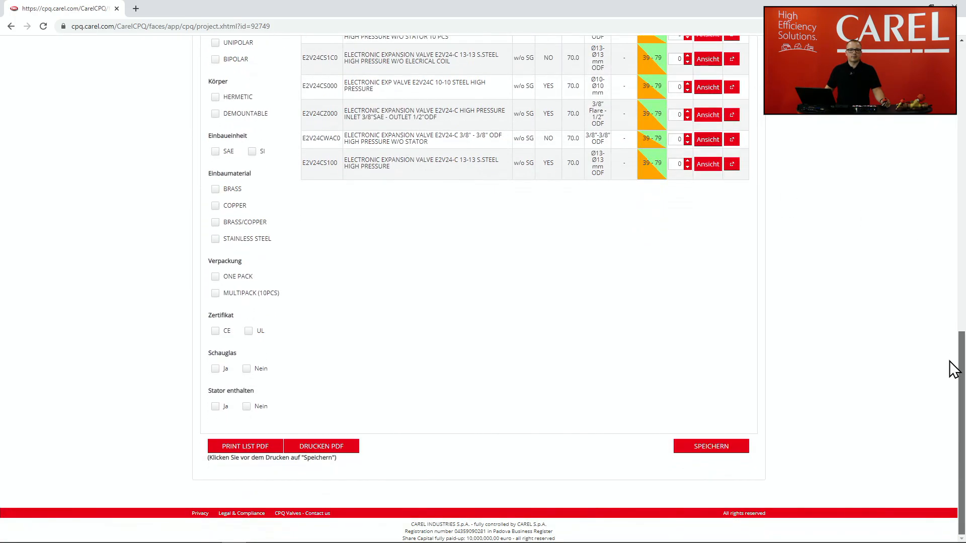
{"action": "left_click", "coordinate": [216, 368]}
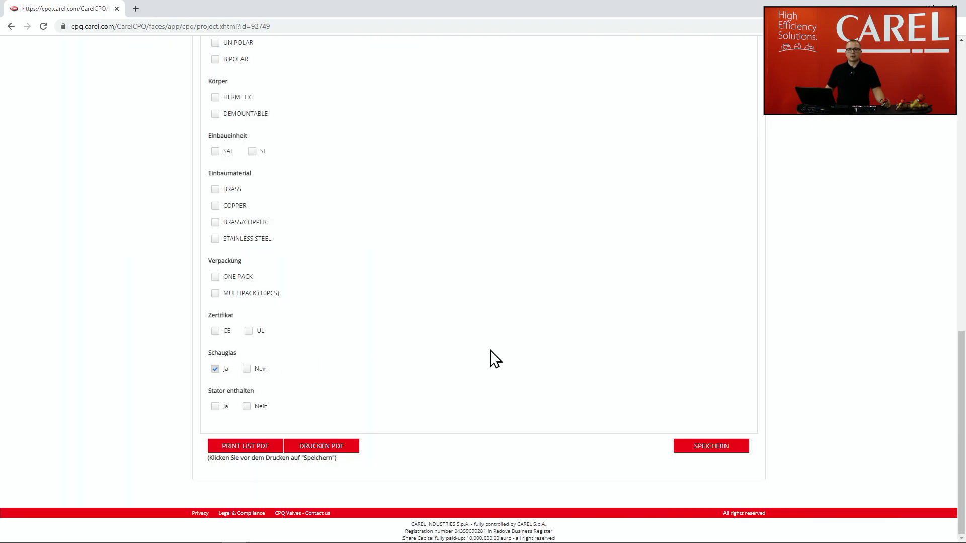
{"action": "left_click", "coordinate": [215, 369]}
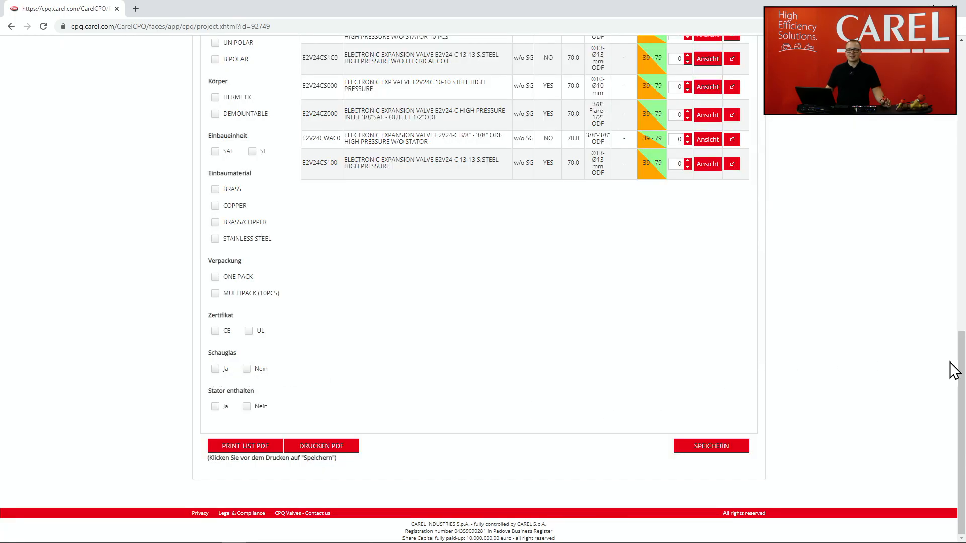
- Set the quantity to 1 for valves E2V24CWAC1, E2V24CZ000 and E2V24CS100, and save the selection
{"action": "left_click_drag", "start_coordinate": [959, 367], "coordinate": [959, 313]}
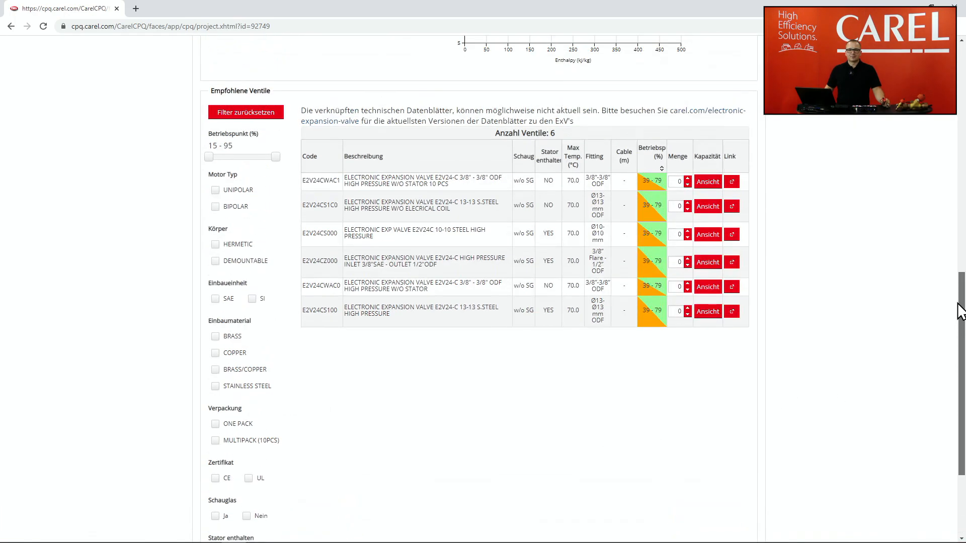
{"action": "left_click", "coordinate": [687, 179]}
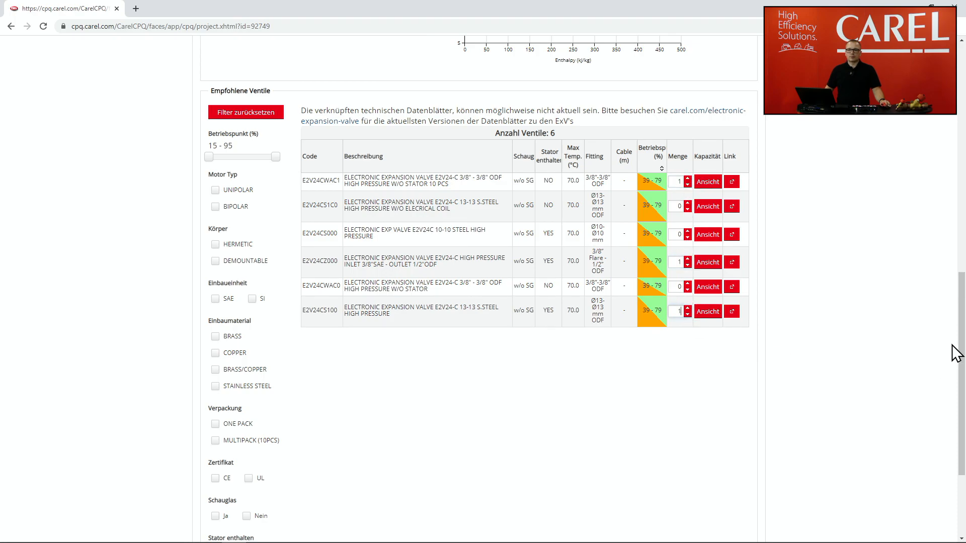
{"action": "left_click_drag", "start_coordinate": [960, 345], "coordinate": [959, 458]}
{"action": "left_click", "coordinate": [711, 446]}
{"action": "left_click", "coordinate": [711, 447]}
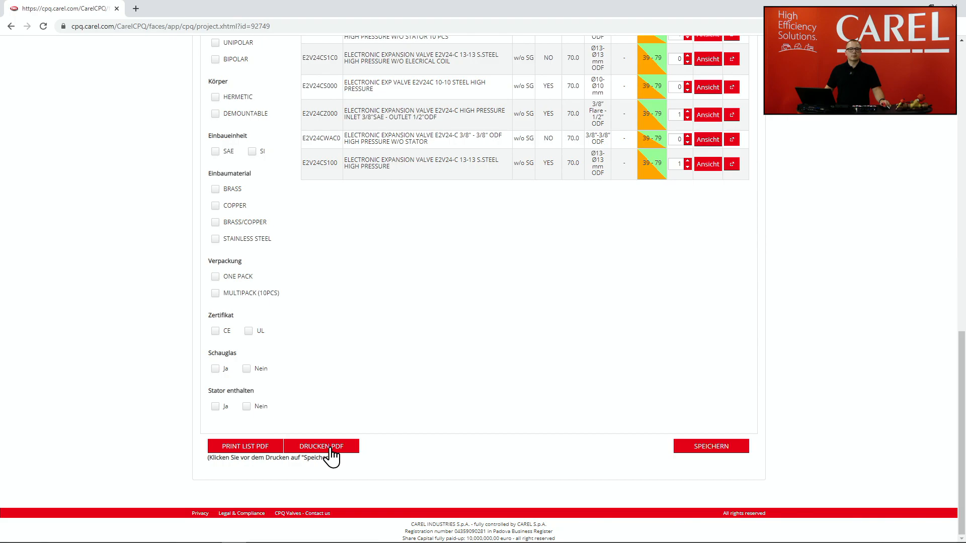
- Generate the PDF report of the saved selection and review exvlab_92749.pdf before returning to the project page
{"action": "left_click", "coordinate": [330, 449]}
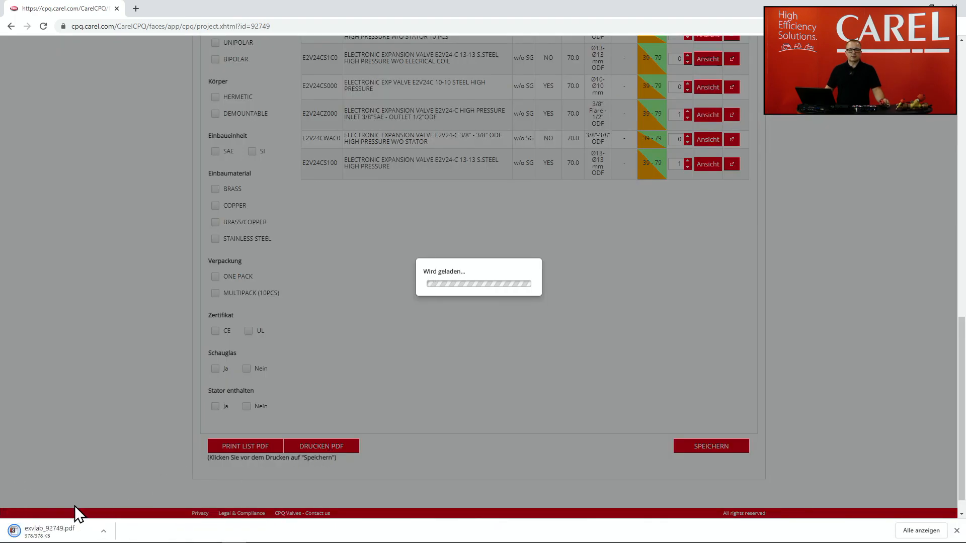
{"action": "left_click", "coordinate": [38, 532]}
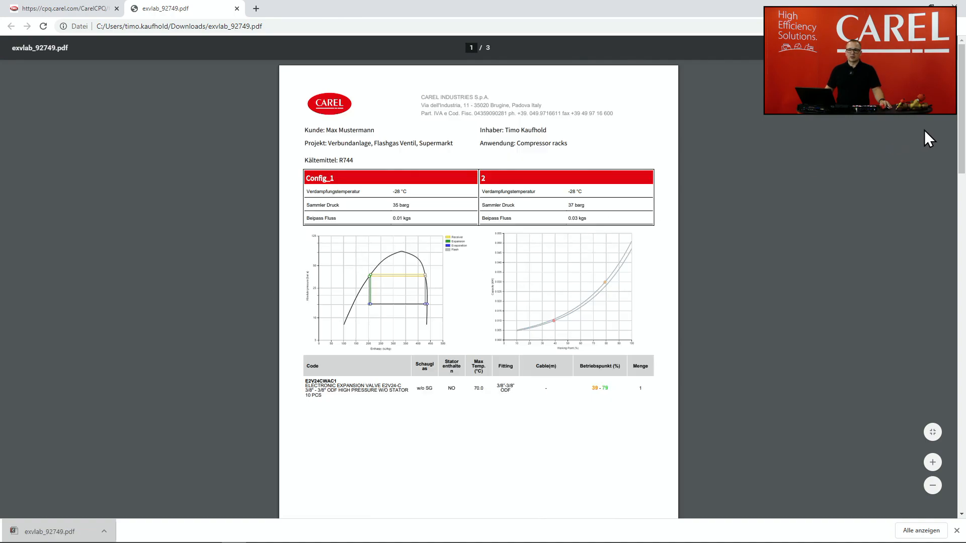
{"action": "left_click_drag", "start_coordinate": [962, 129], "coordinate": [953, 55]}
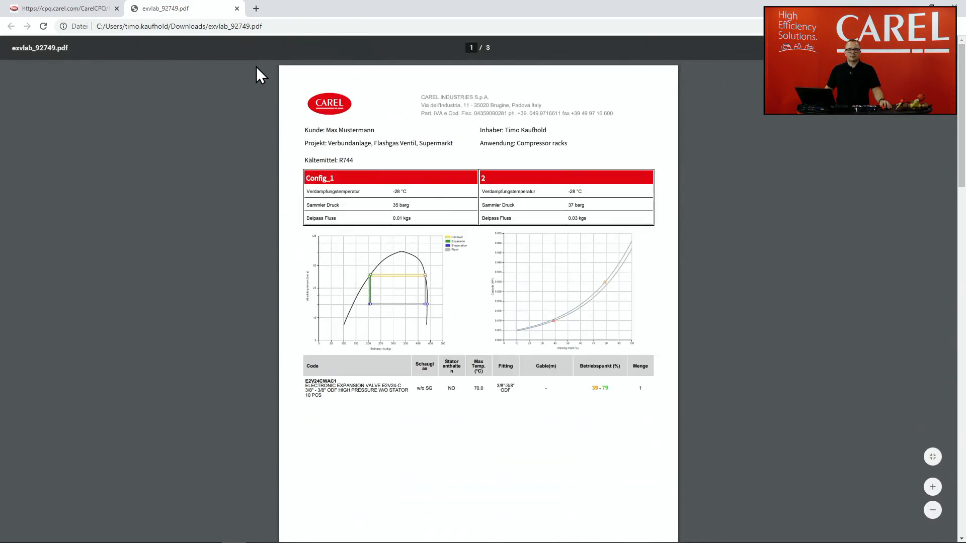
{"action": "left_click", "coordinate": [61, 11]}
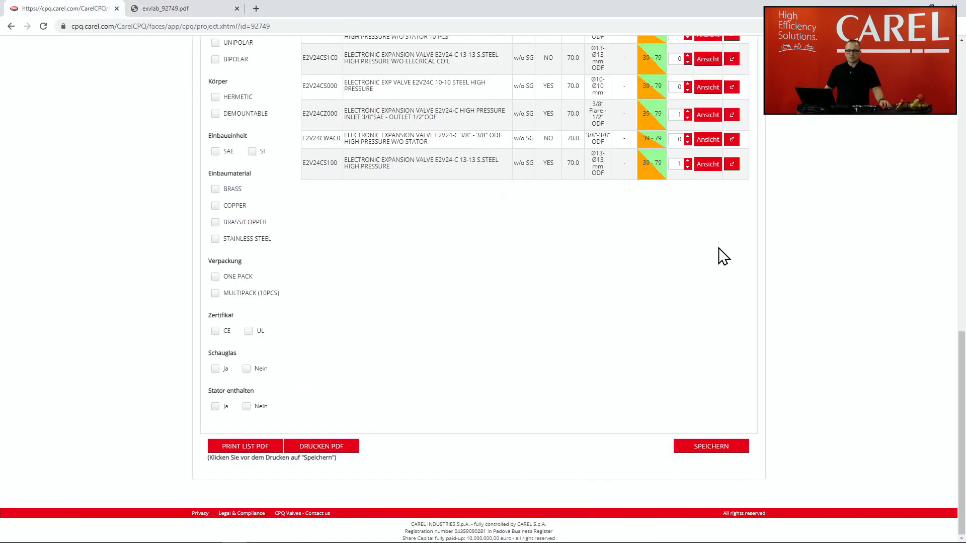